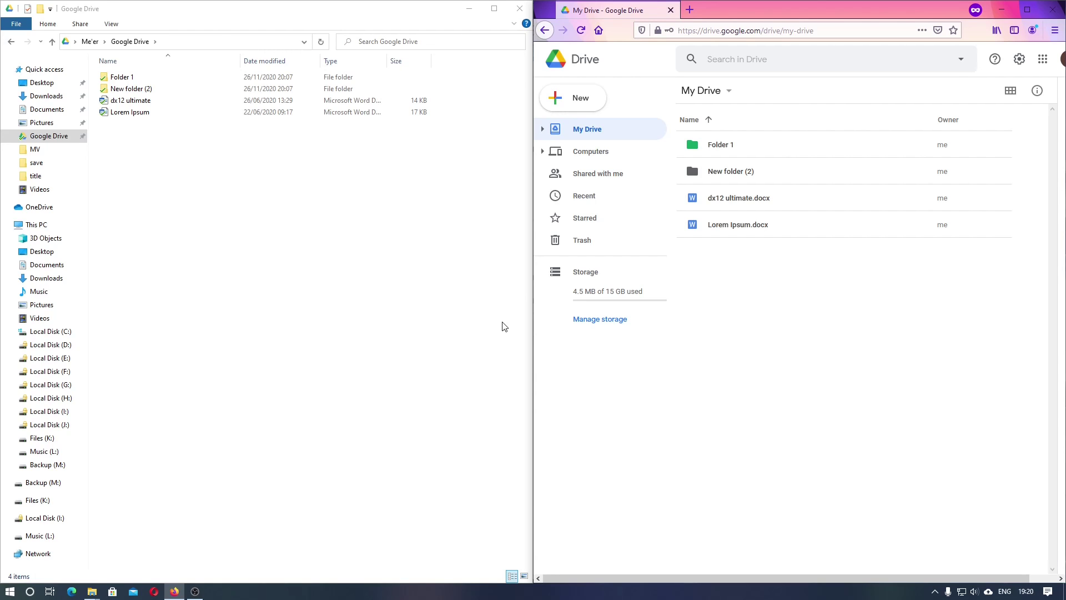
left_click(503, 326)
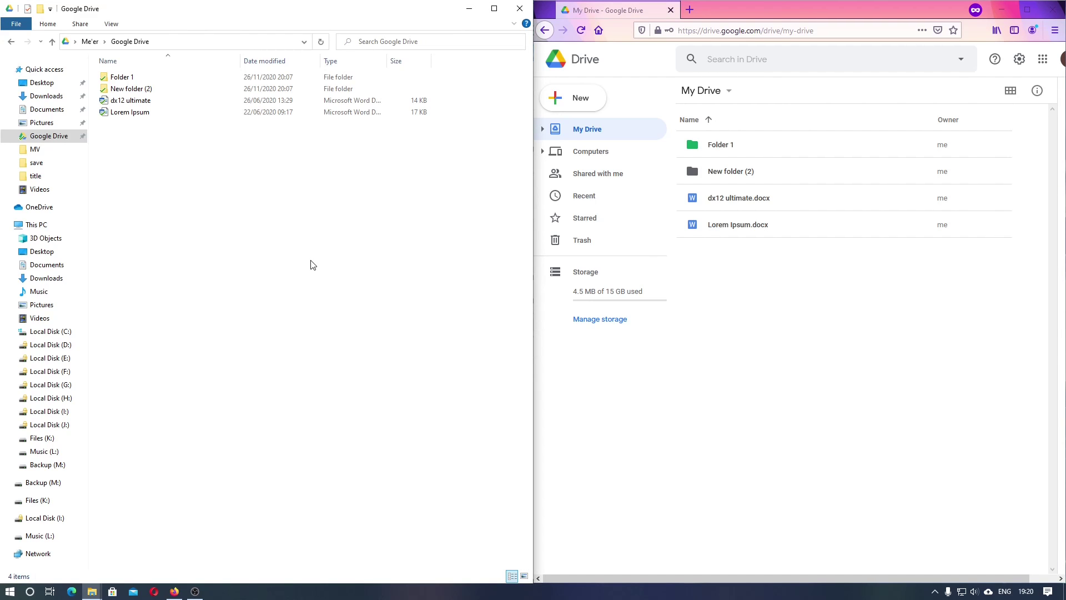
left_click(811, 324)
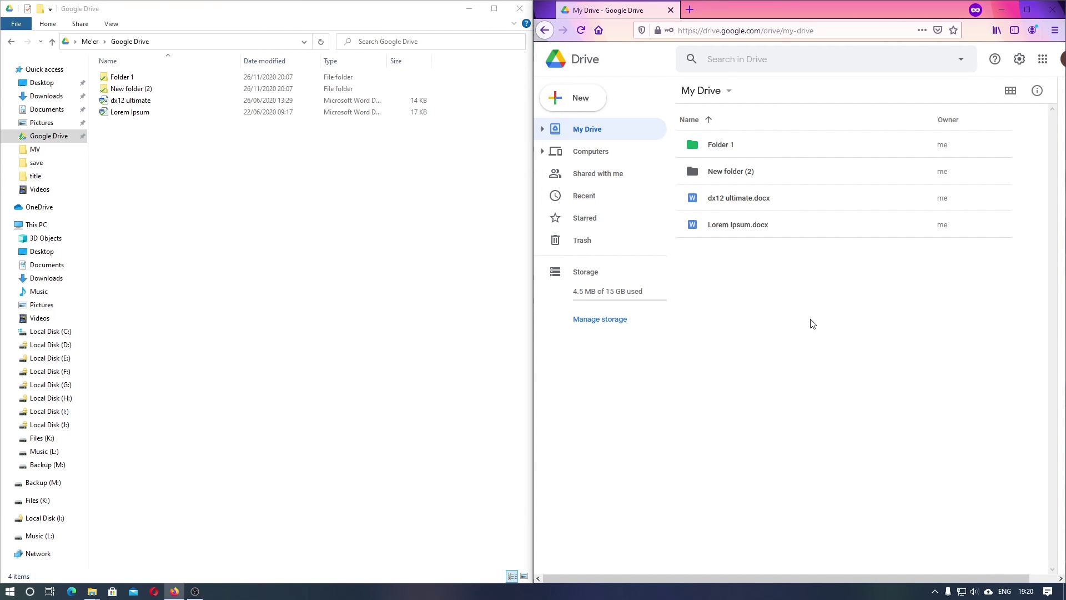
left_click(435, 303)
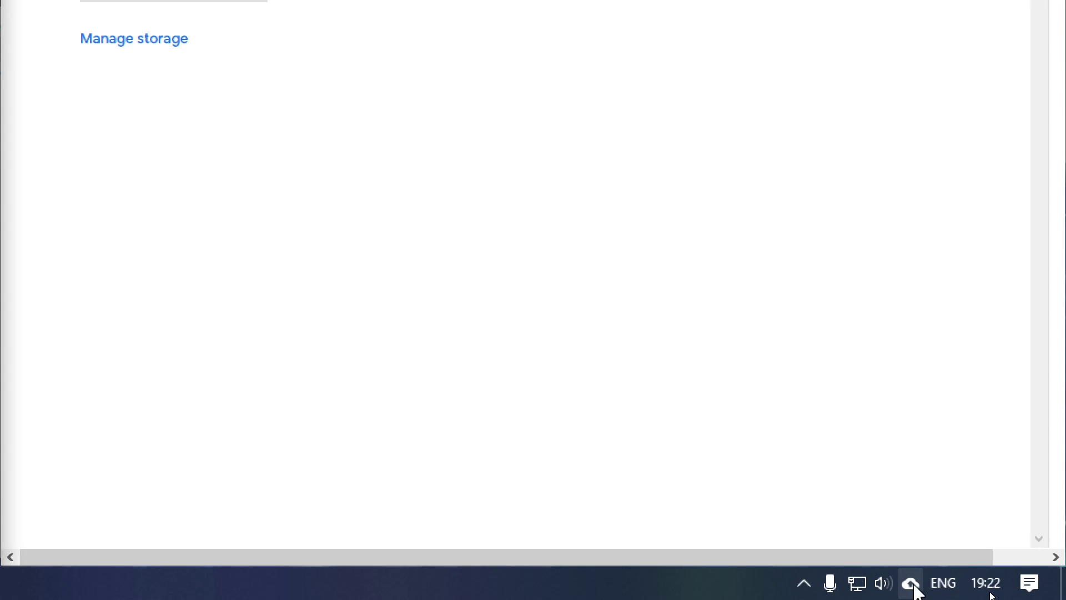
Step: Pause syncing in Backup and Sync
left_click(914, 582)
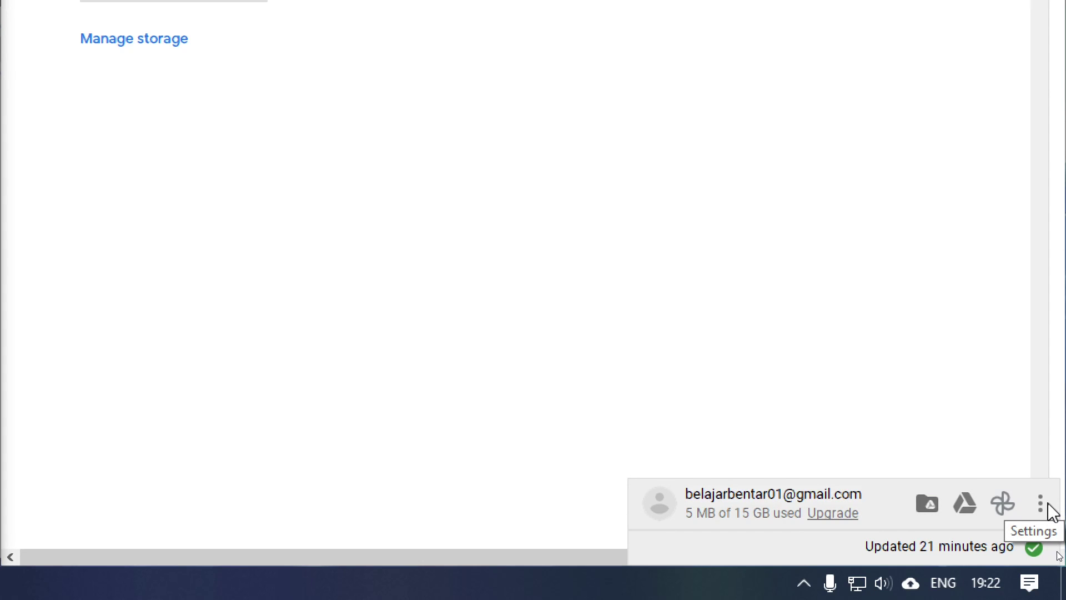
left_click(1048, 505)
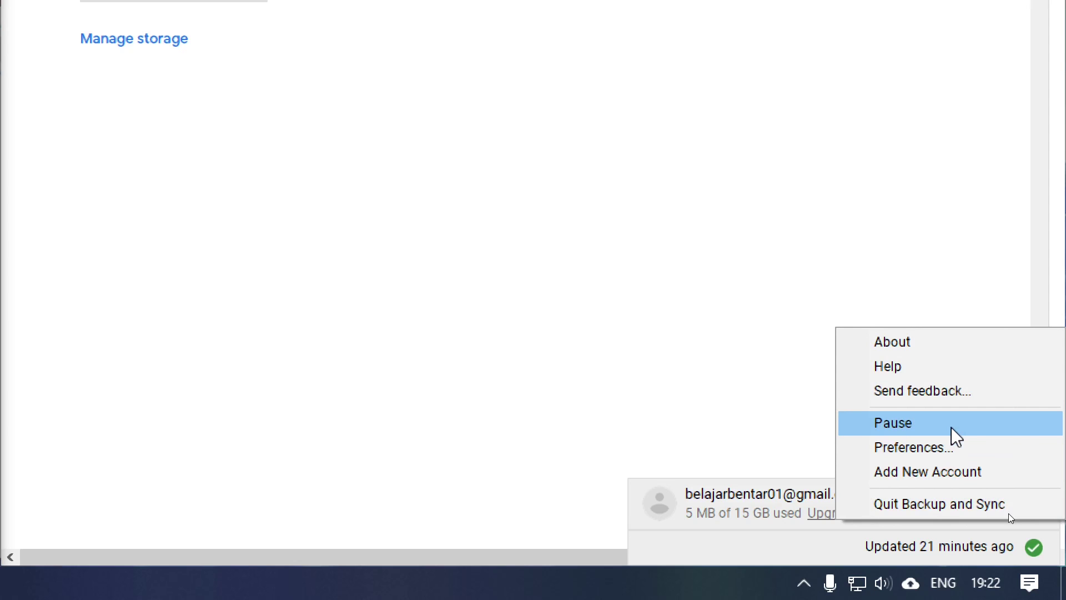
left_click(952, 428)
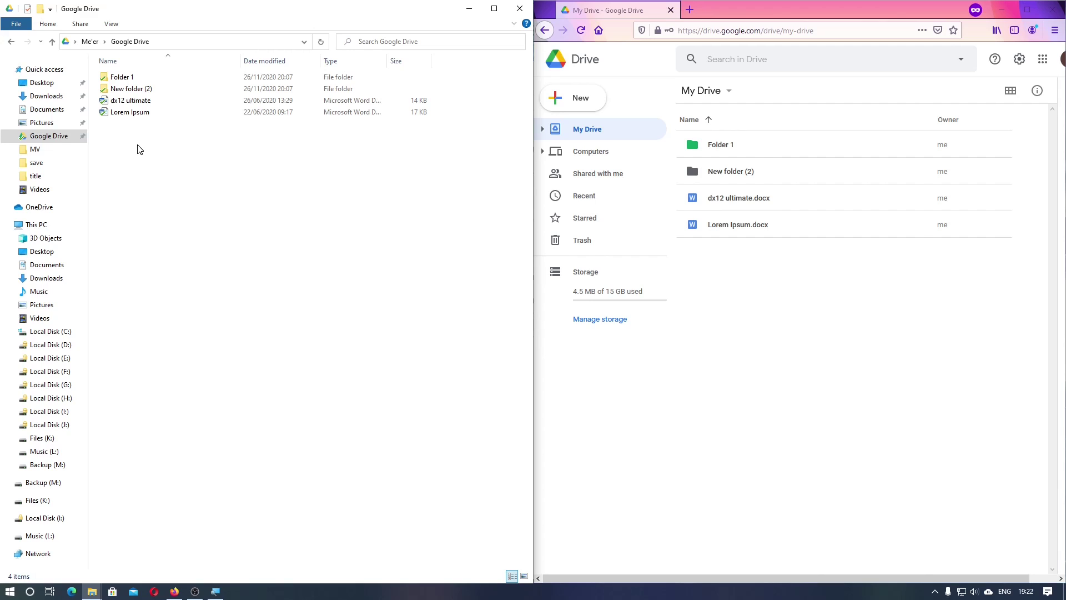
Step: Delete the dx12 ultimate and Lorem Ipsum documents from the local Google Drive folder, and reload My Drive in the browser
left_click_drag(155, 119, 172, 100)
key("Delete")
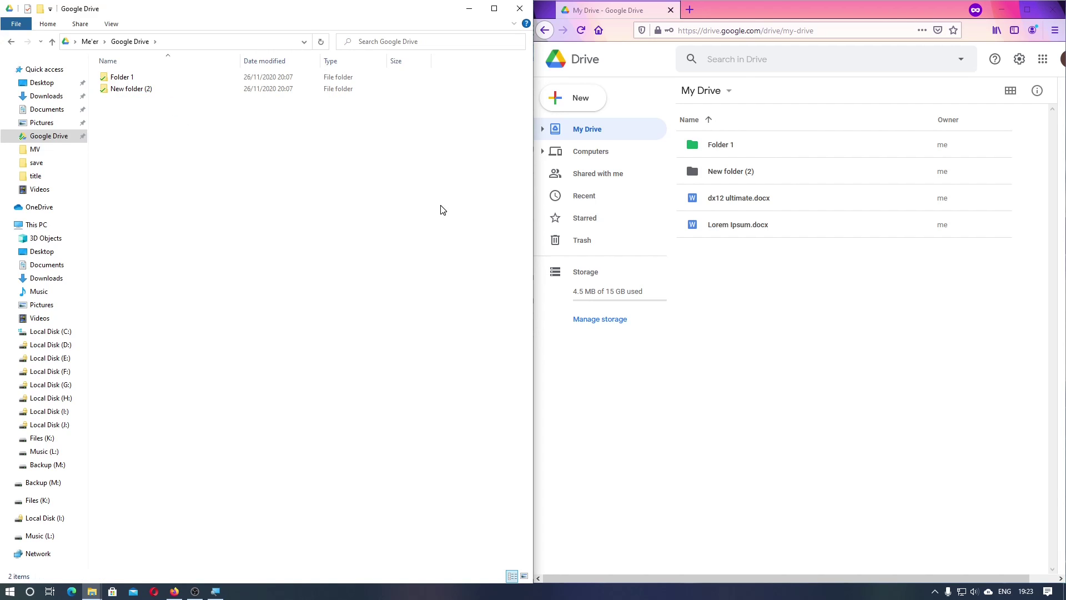
left_click(878, 306)
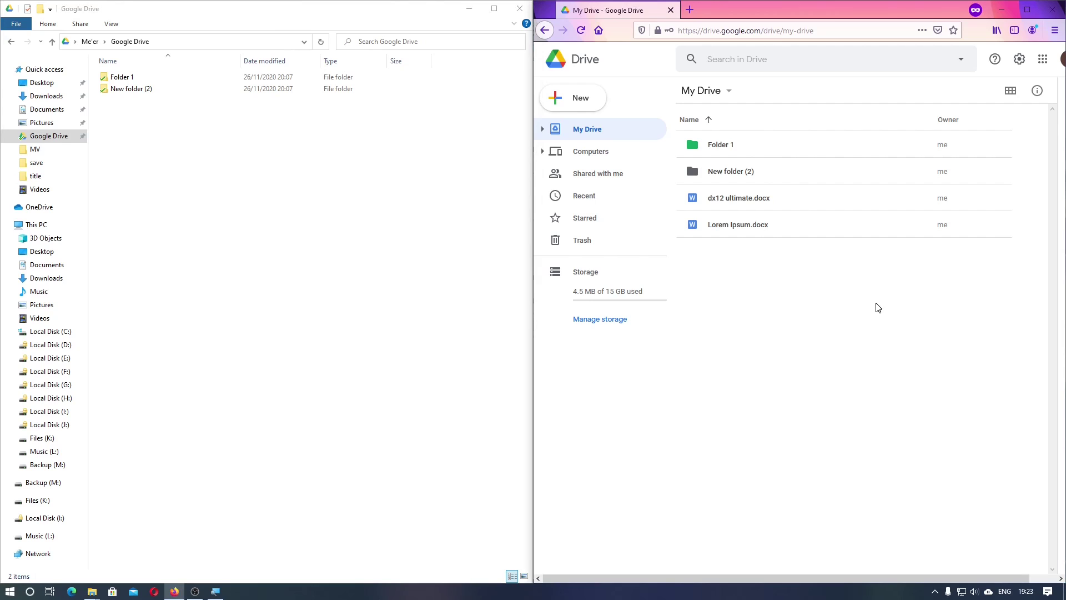
left_click(580, 30)
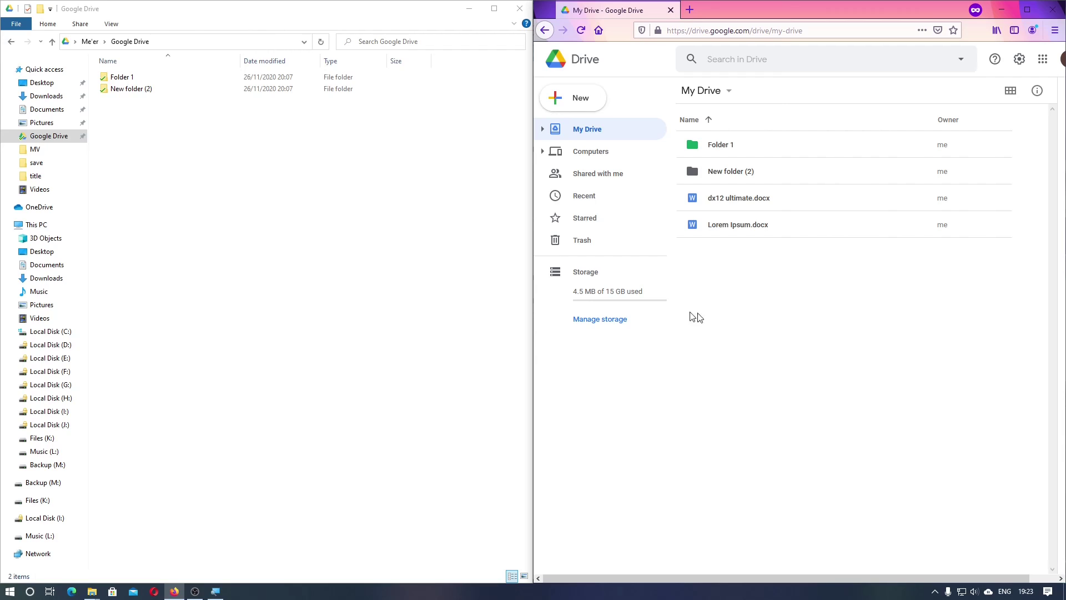
left_click(289, 270)
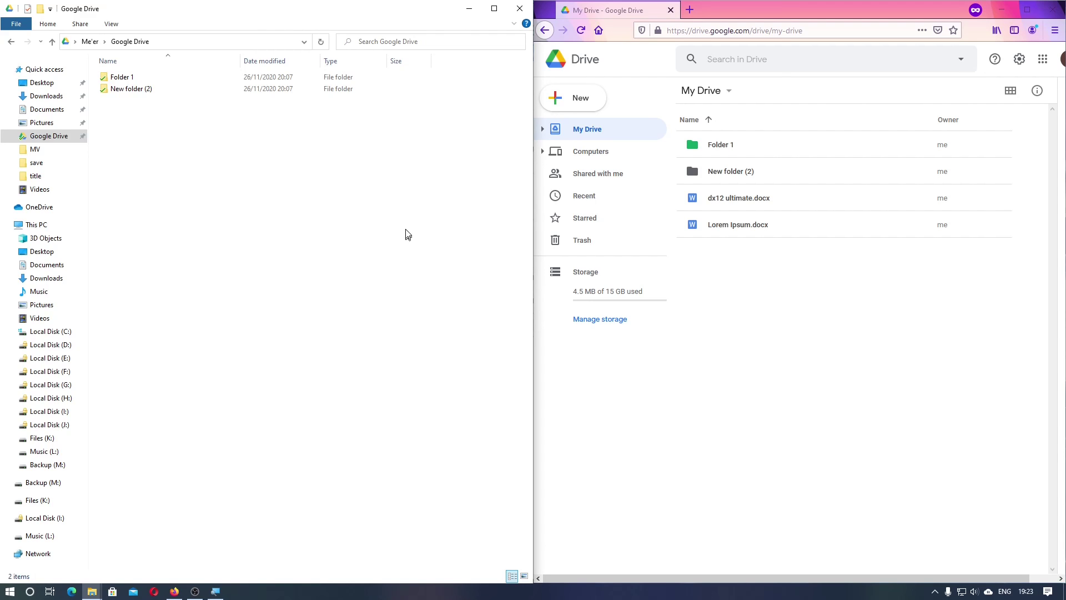
left_click_drag(174, 426, 210, 409)
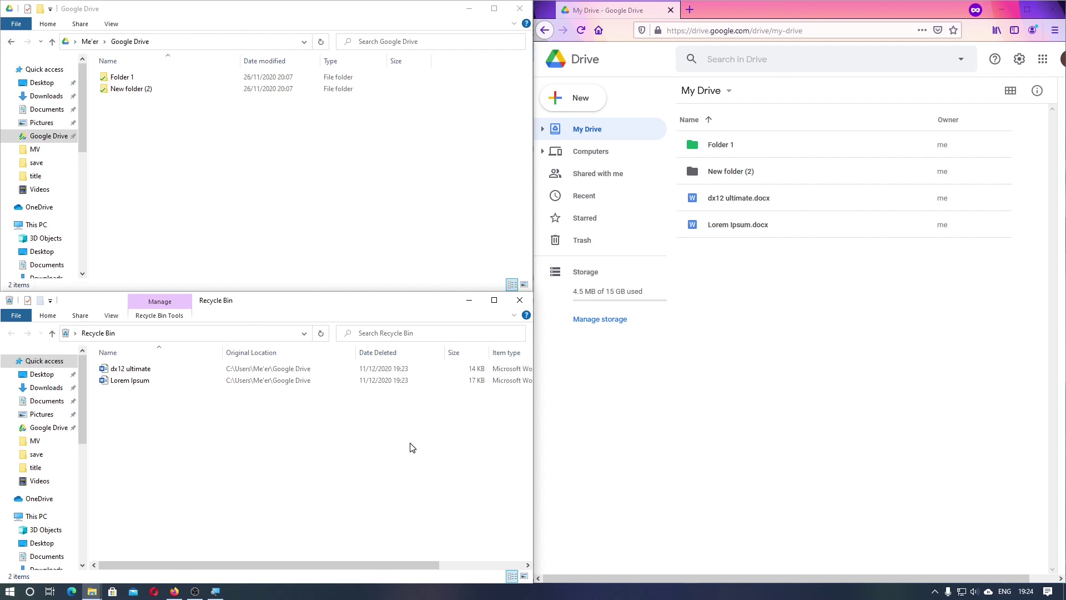
Step: Resume syncing in Backup and Sync
left_click(988, 592)
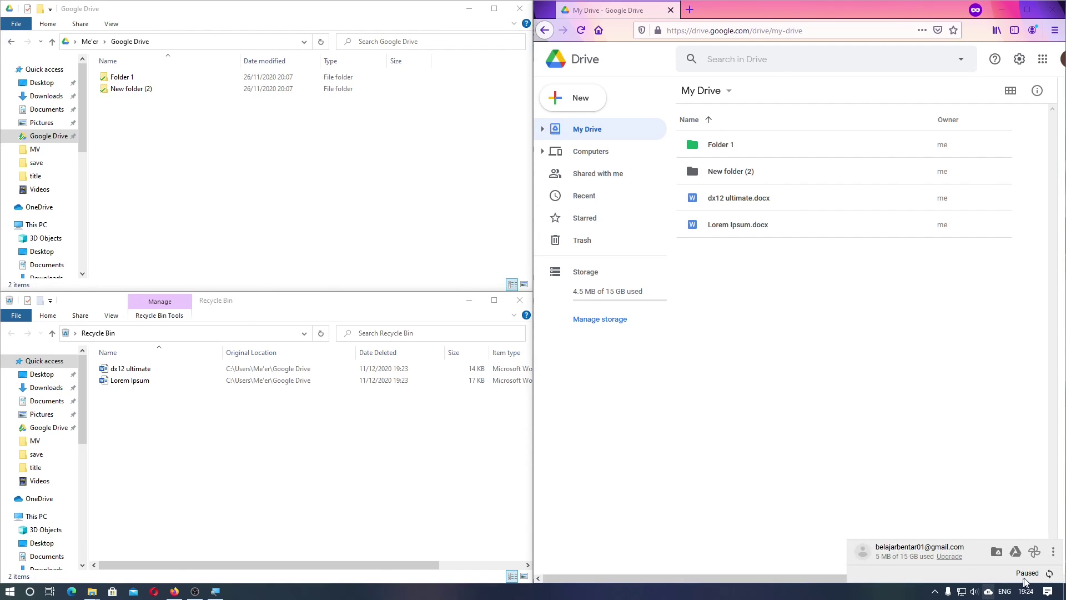
left_click(1054, 555)
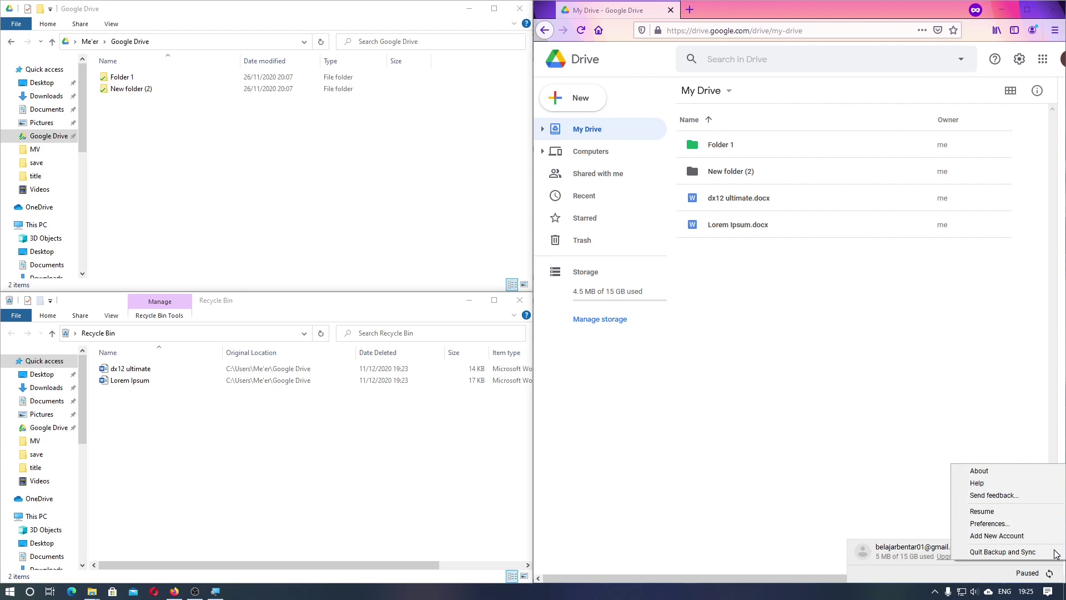
left_click(1002, 512)
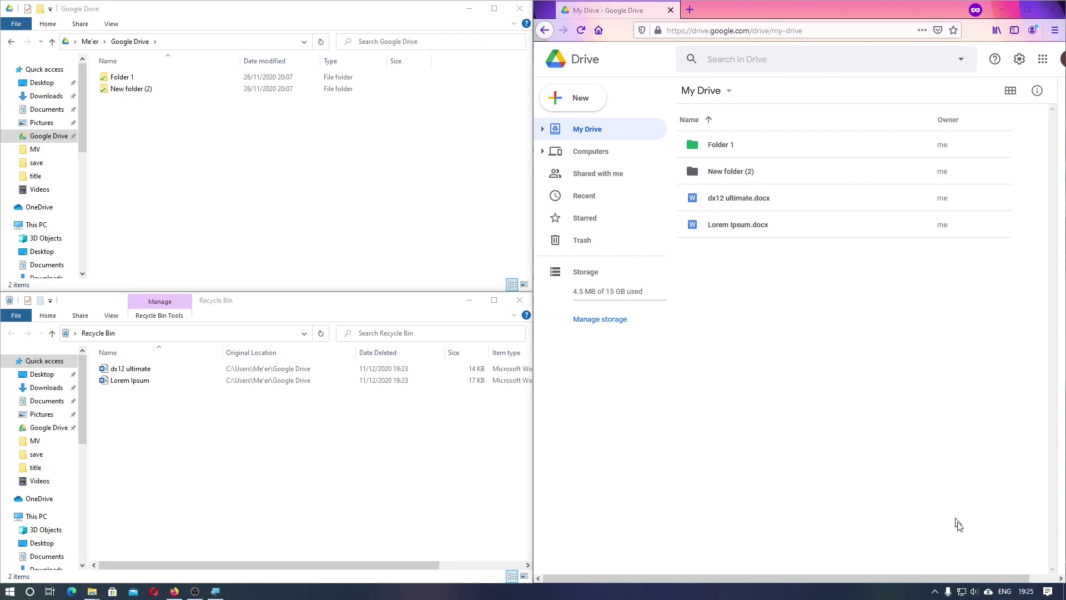
Step: Check the sync activity and the web Drive's Trash for the two deleted documents, and return to My Drive
left_click(988, 591)
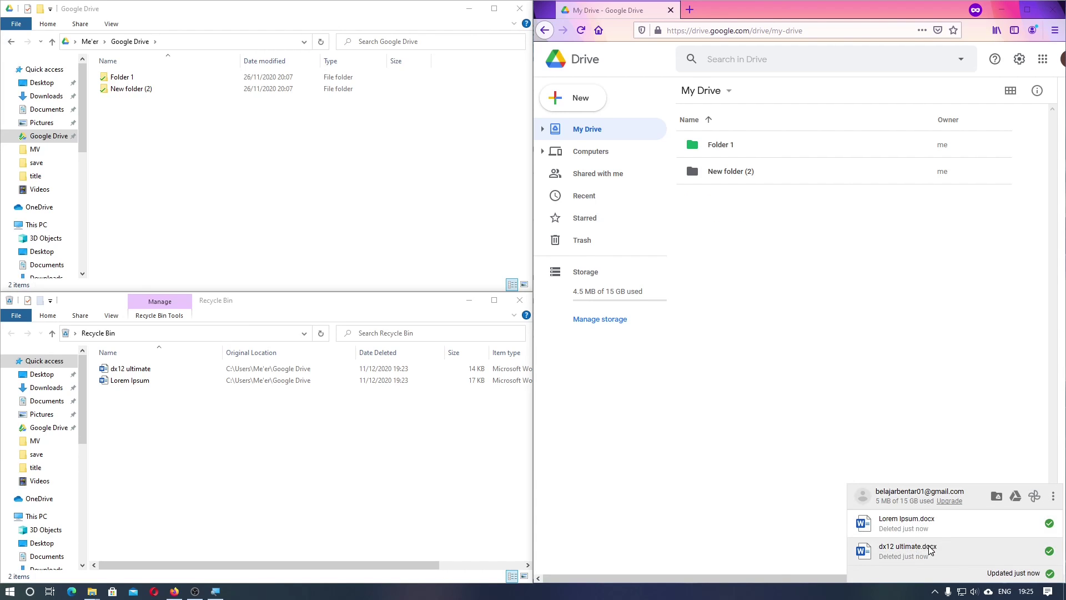
left_click(753, 206)
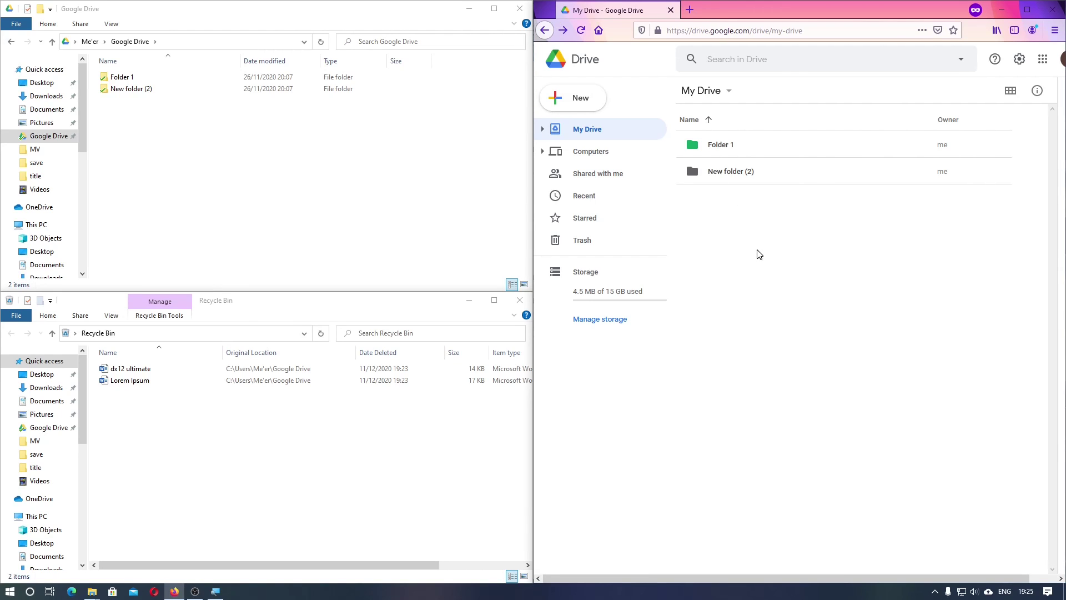
left_click(615, 249)
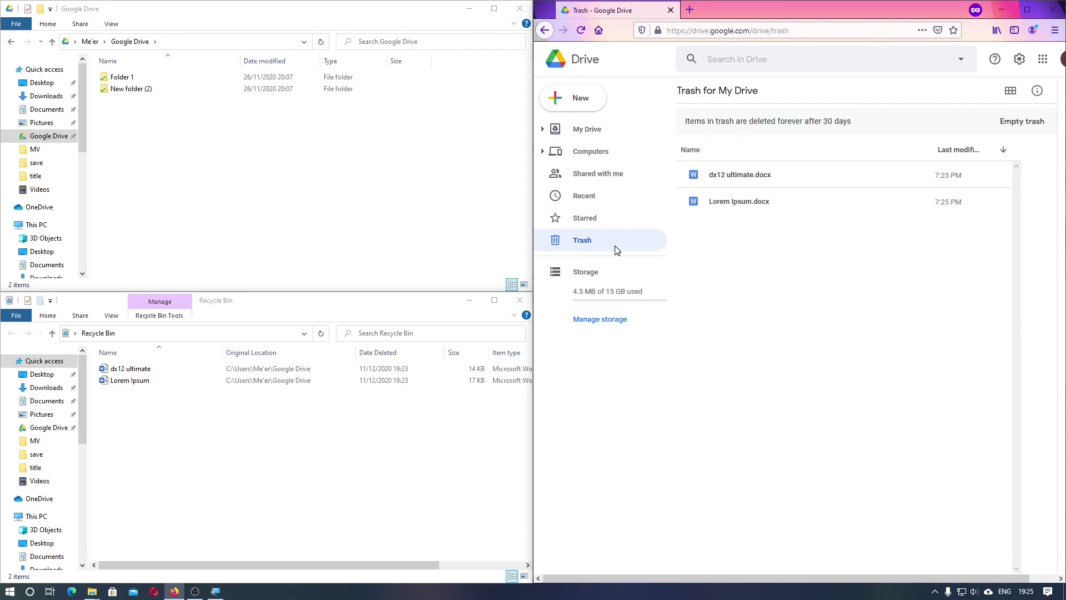
key("alt+Left")
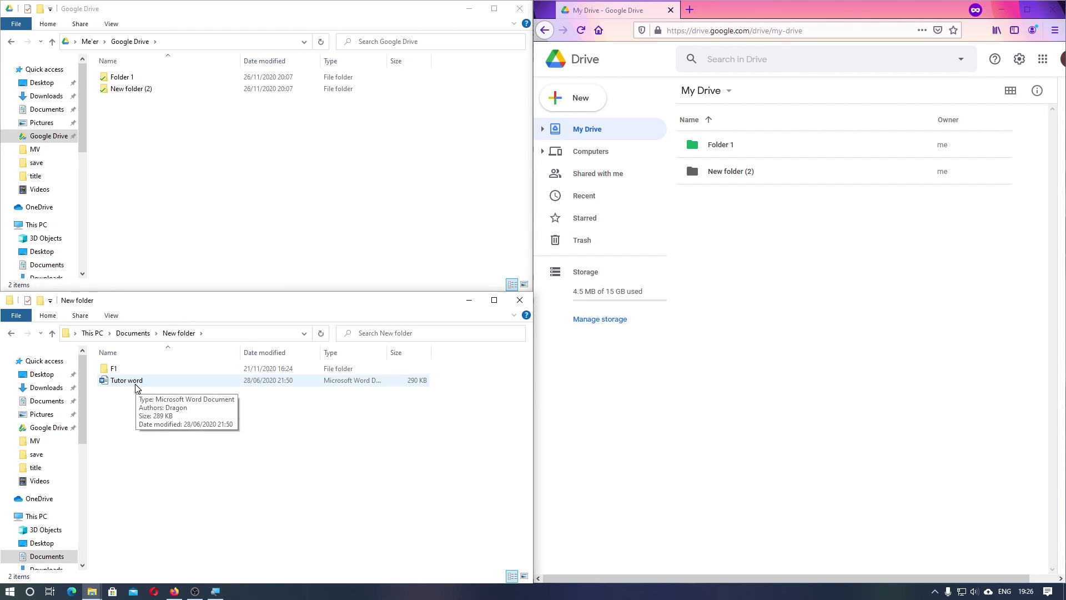
Step: Move the Tutor word document from Documents > New folder into the local Google Drive folder and check its sync status
left_click_drag(137, 387, 236, 228)
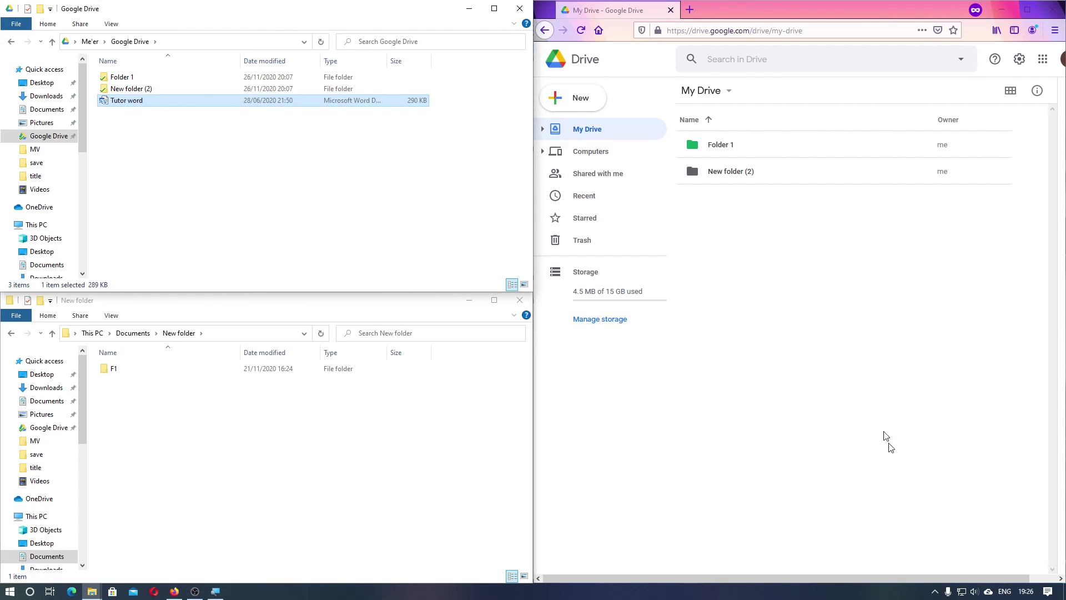
left_click(988, 592)
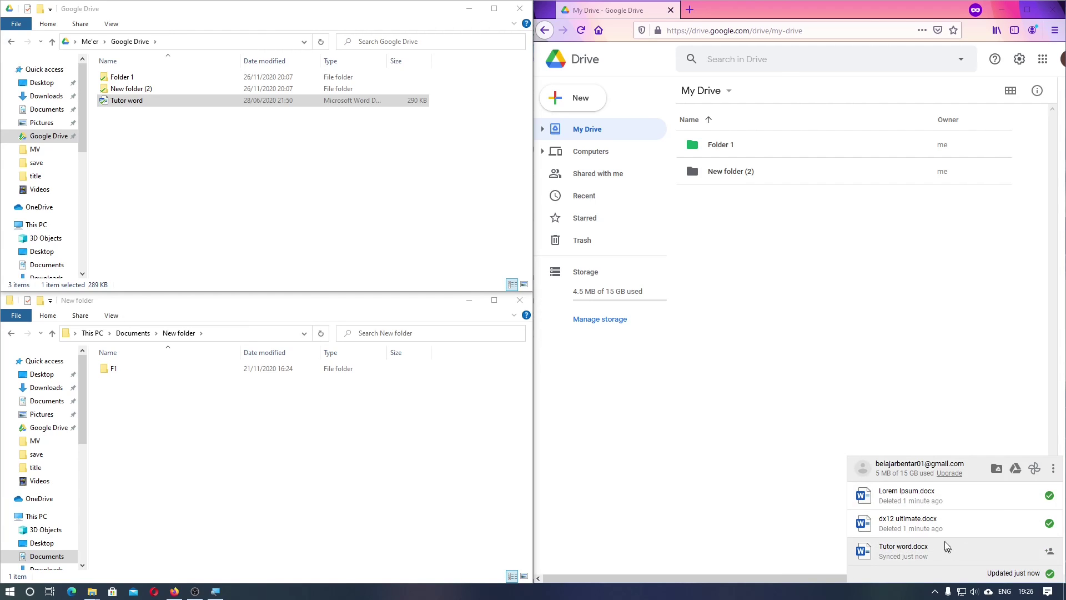
left_click(785, 241)
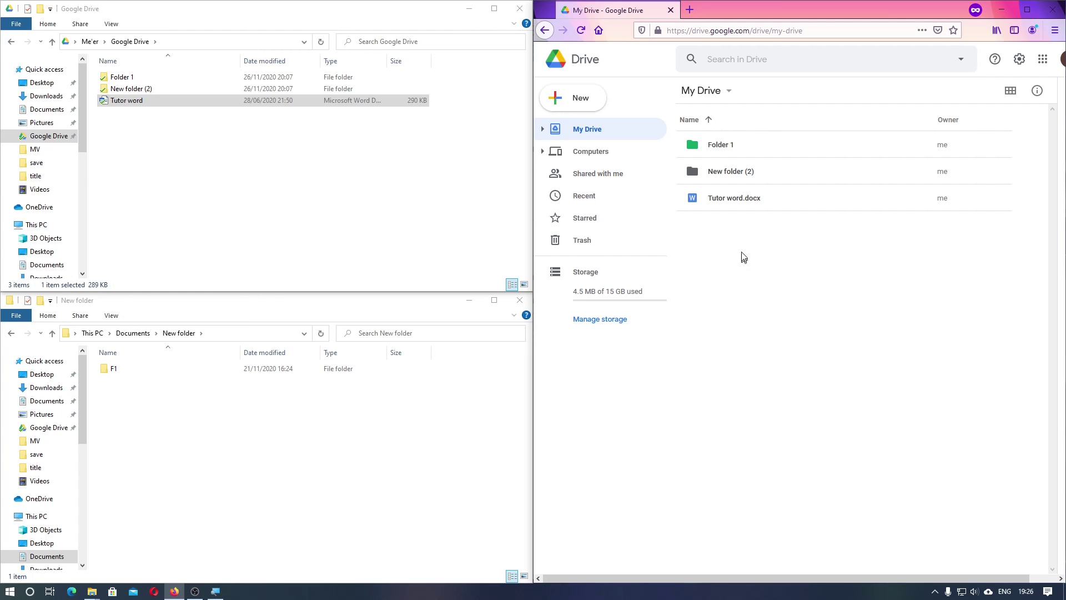
Step: Move Tutor word.docx to the trash in web My Drive, and check the sync activity and Drive's Trash
left_click_drag(737, 229, 782, 198)
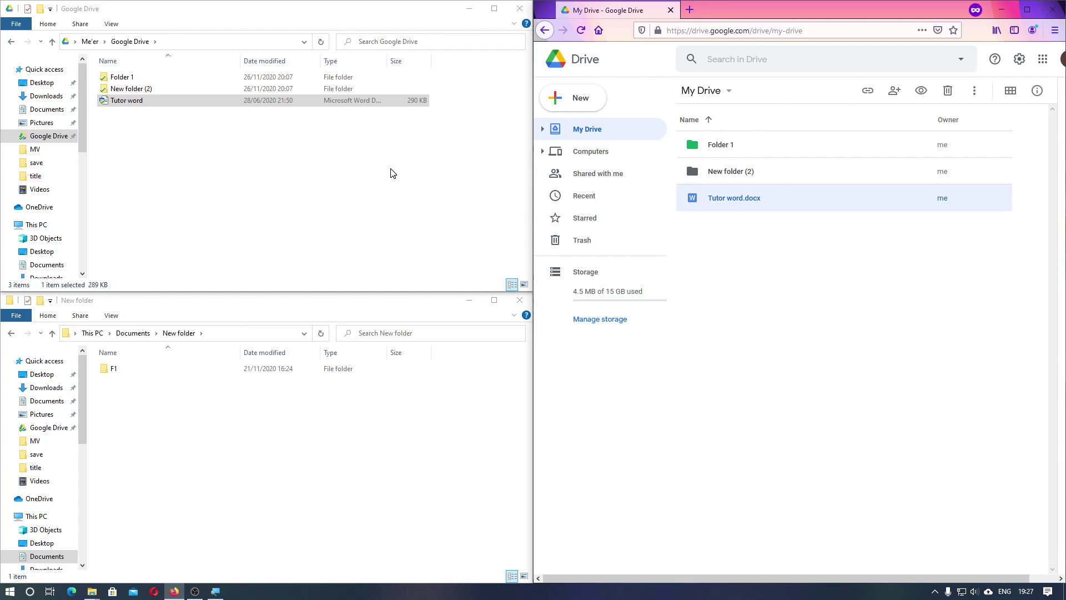
key("Delete")
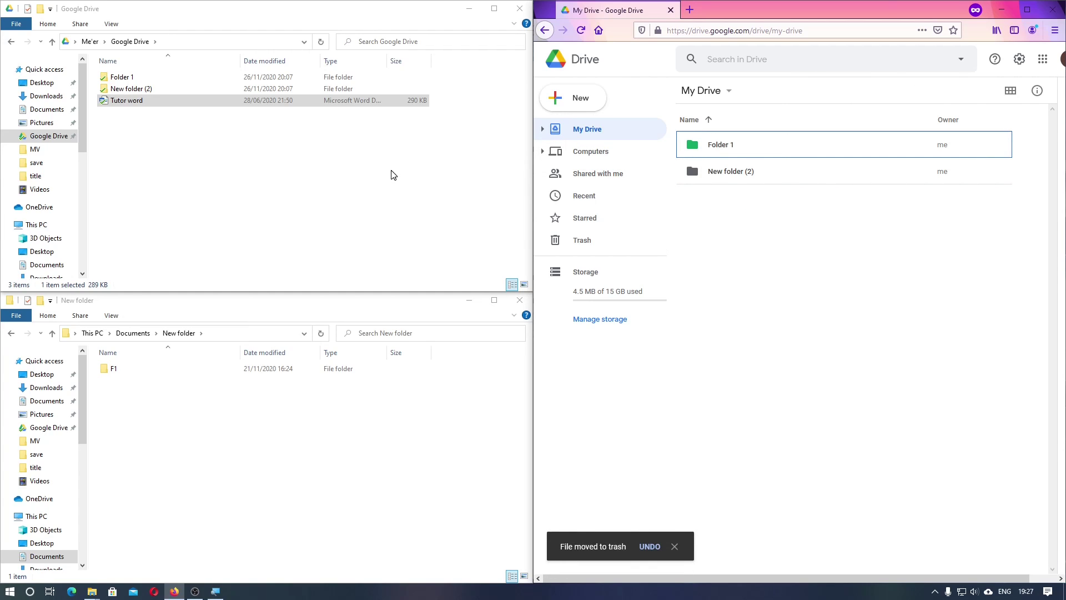
left_click(986, 594)
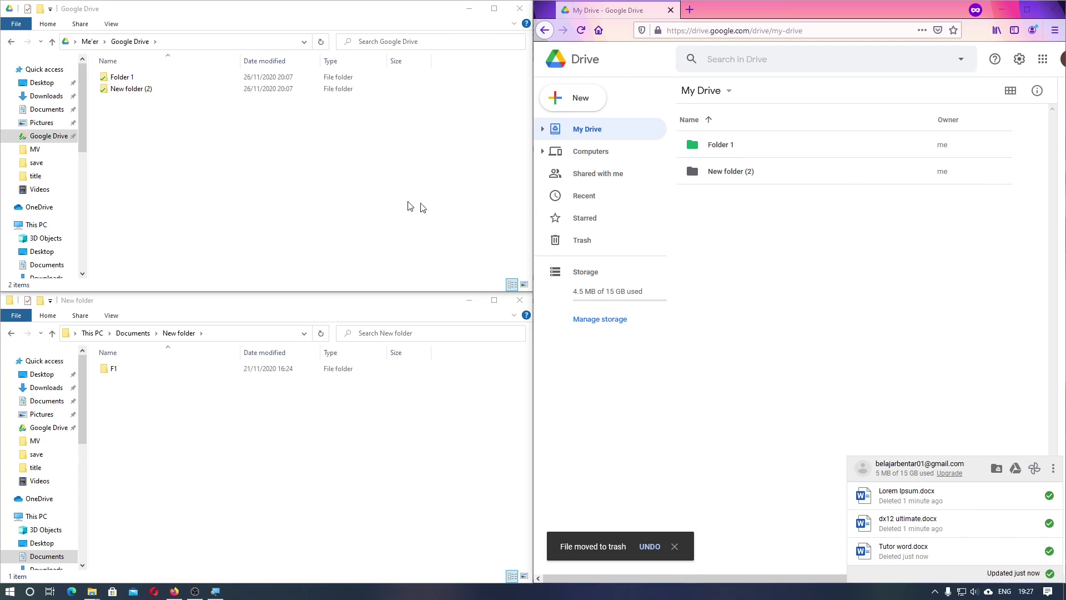
left_click(366, 196)
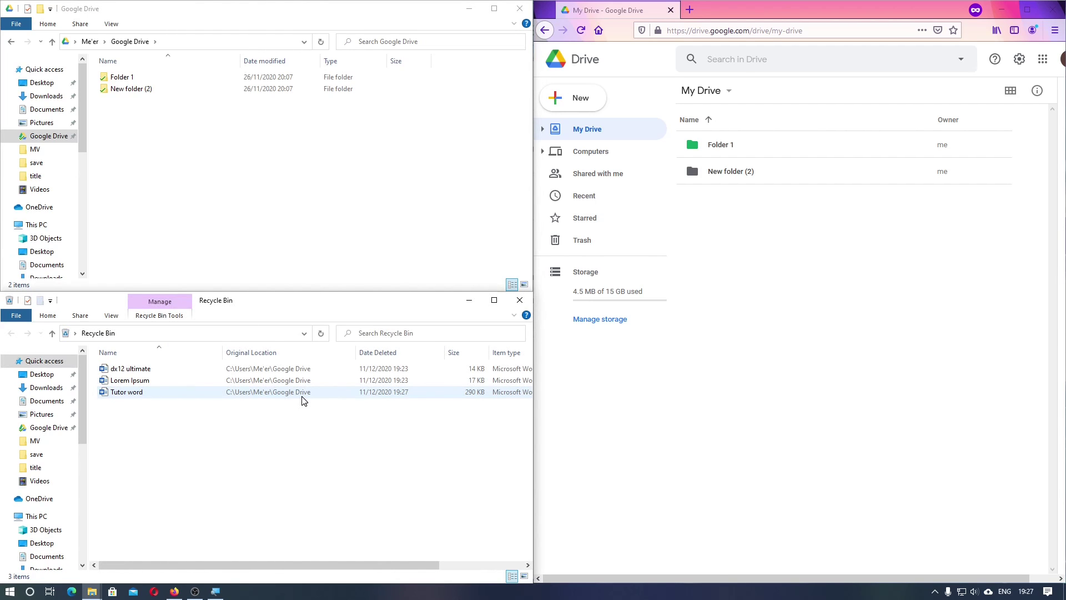
left_click(582, 240)
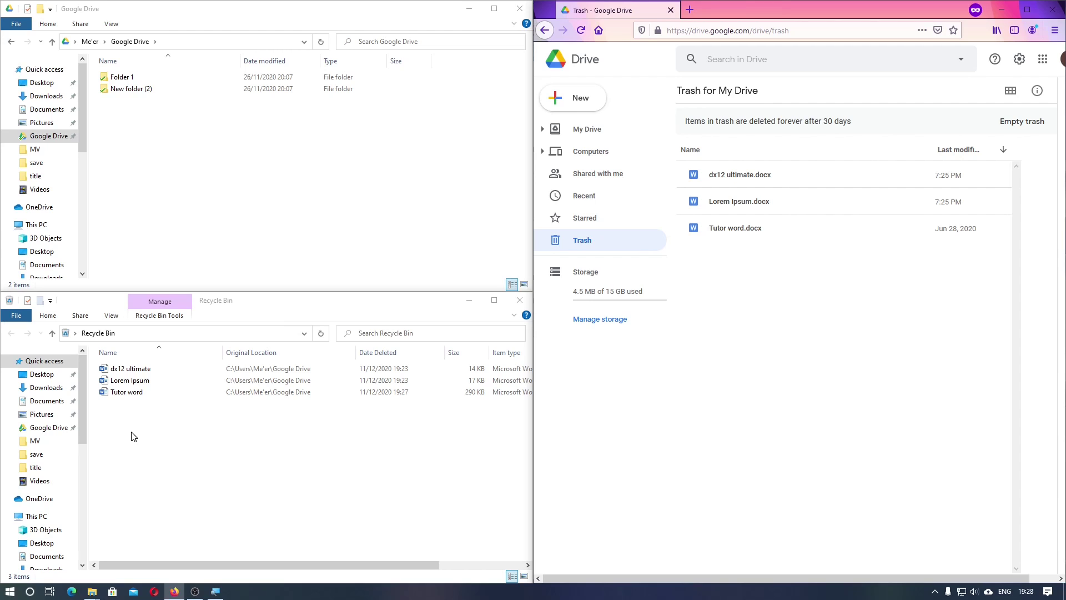
Step: Restore dx12 ultimate, Lorem Ipsum and Tutor word from the Recycle Bin, and check their syncing to web My Drive
left_click_drag(131, 426, 202, 364)
right_click(202, 364)
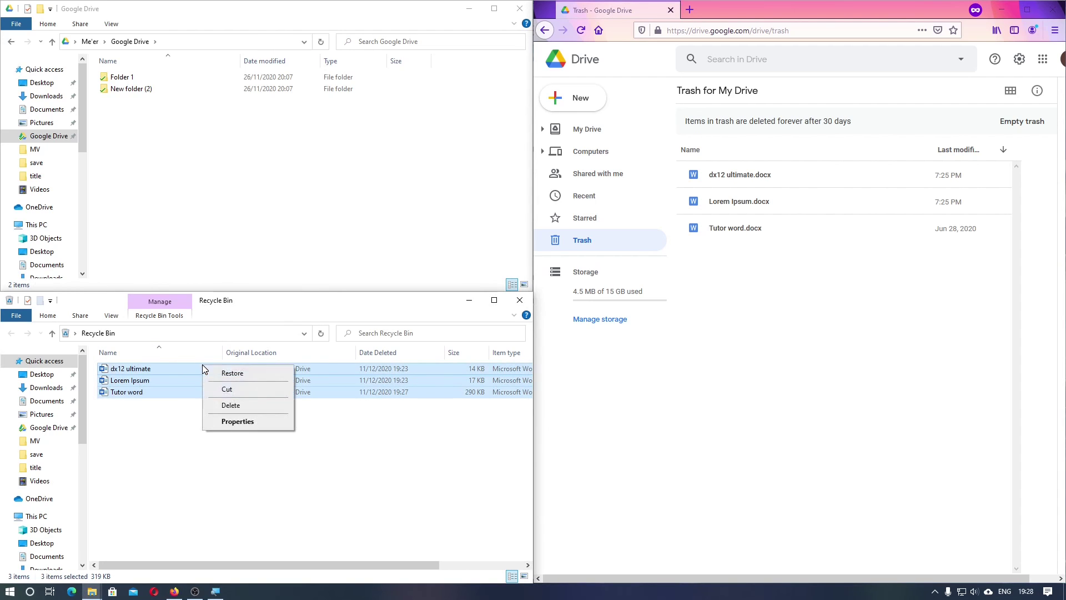
left_click(218, 372)
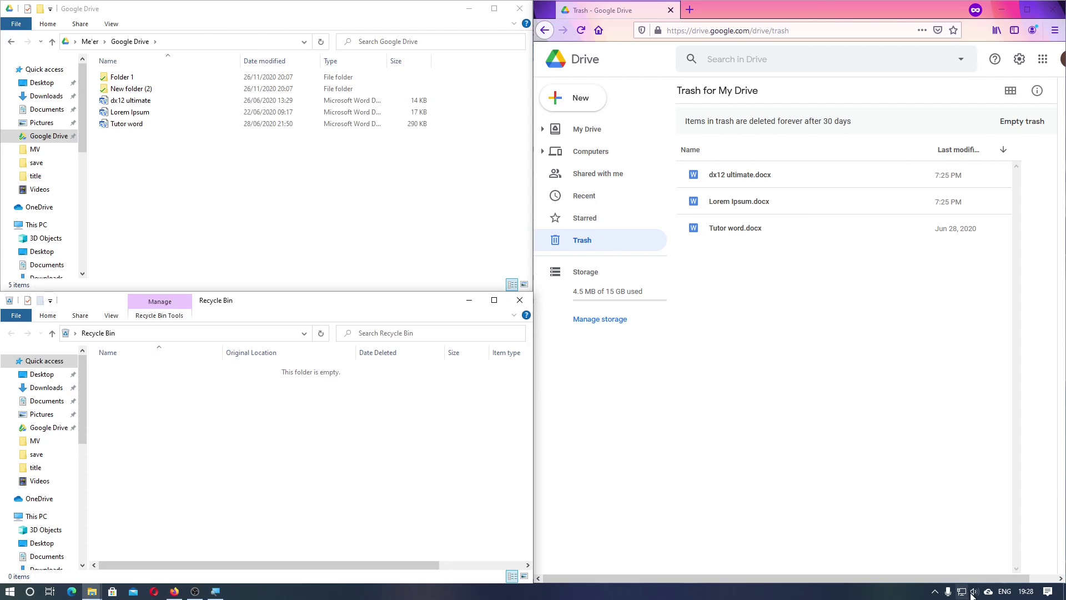
left_click(988, 592)
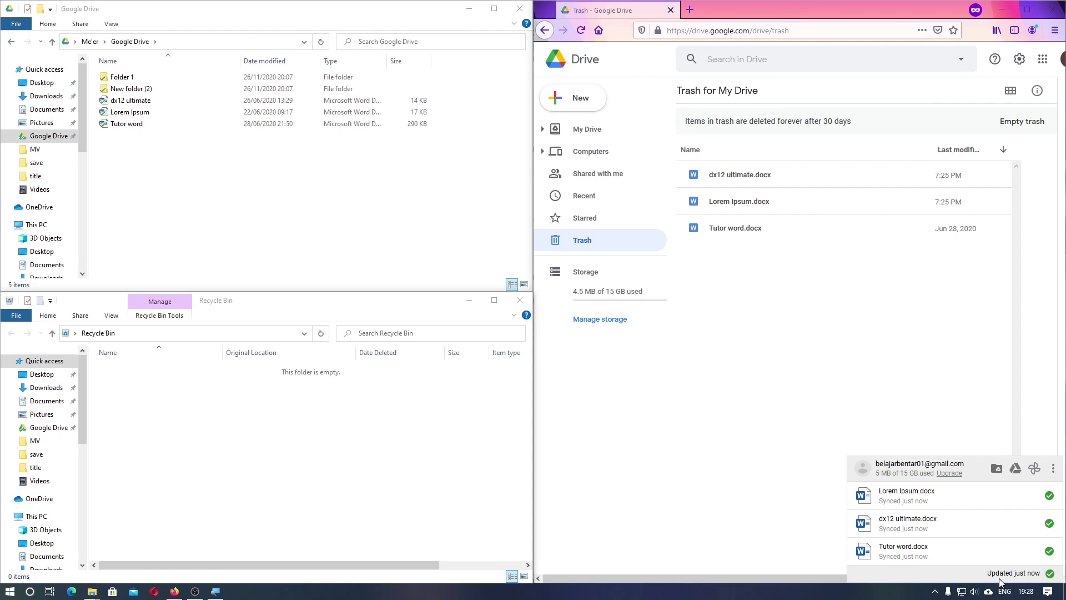
left_click(581, 30)
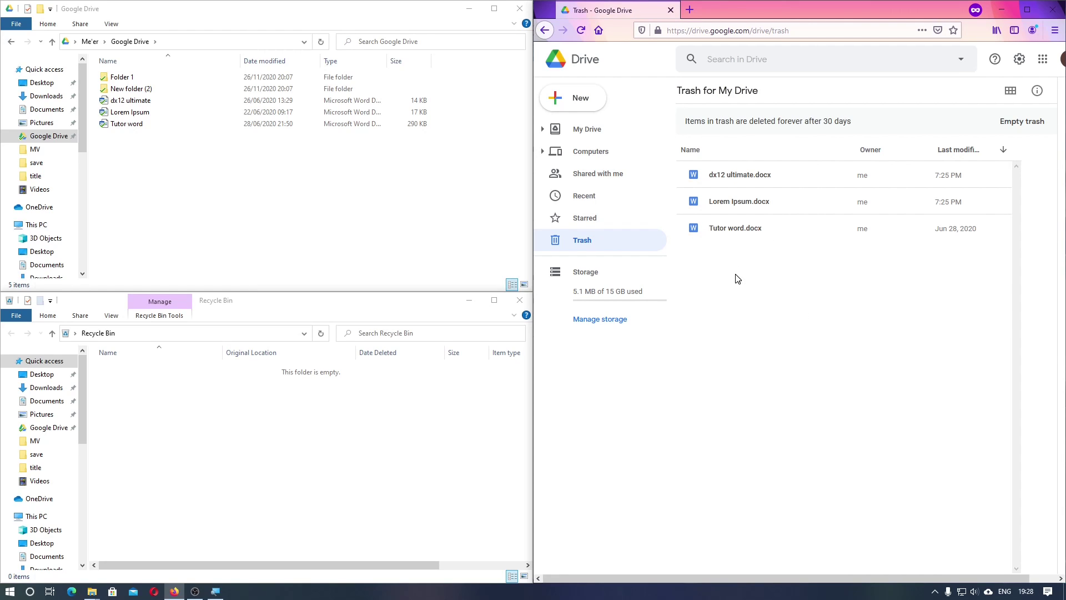
left_click(603, 133)
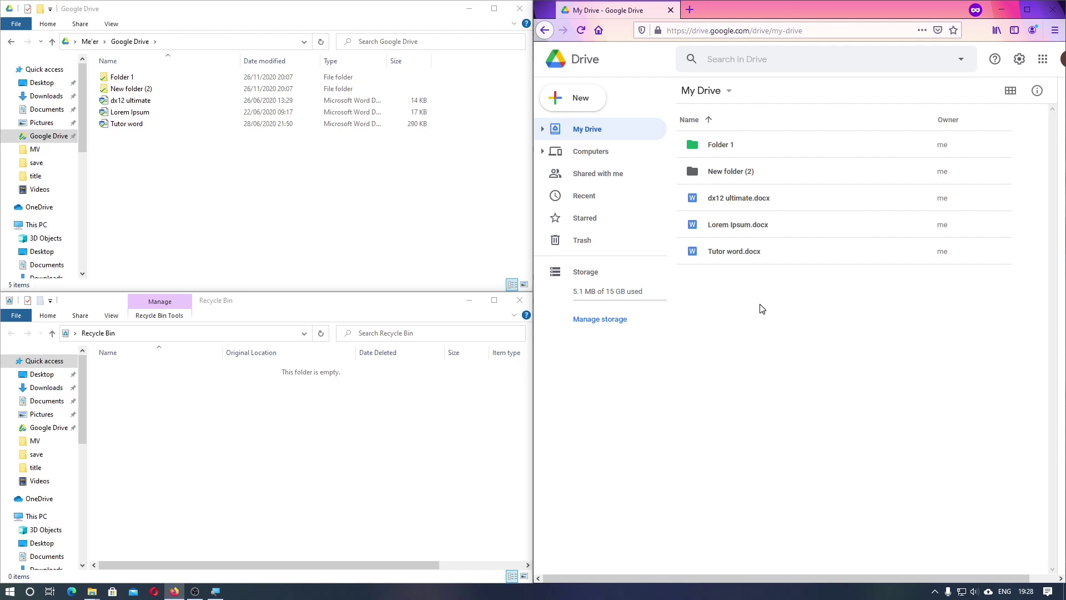
Step: Permanently delete dx12 ultimate.docx, Lorem Ipsum.docx and Tutor word.docx from the web Drive's Trash, and return to My Drive
left_click(625, 247)
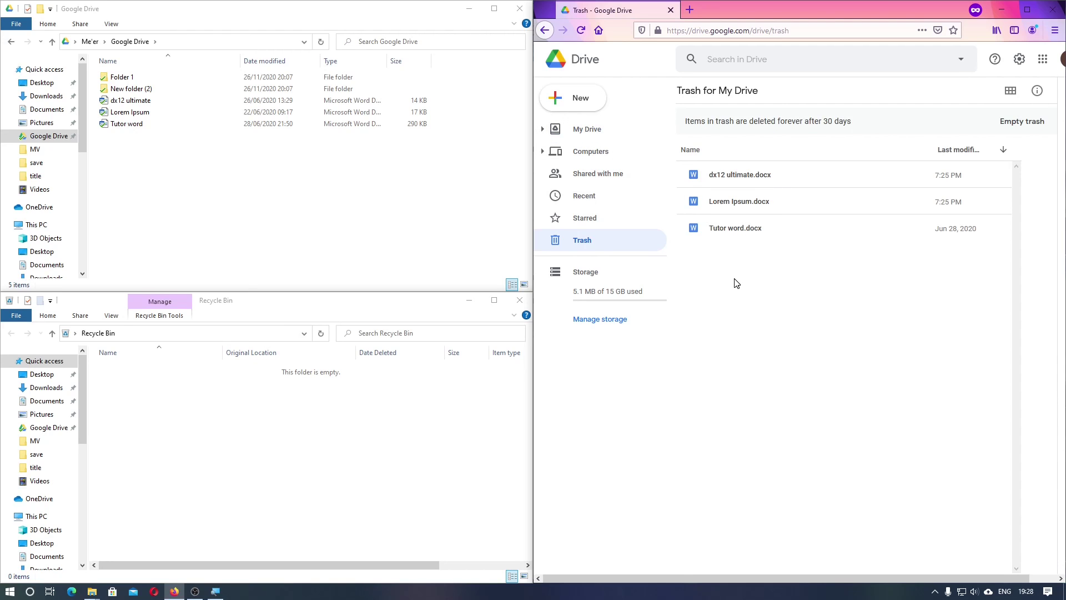
left_click_drag(732, 280, 882, 110)
key("Delete")
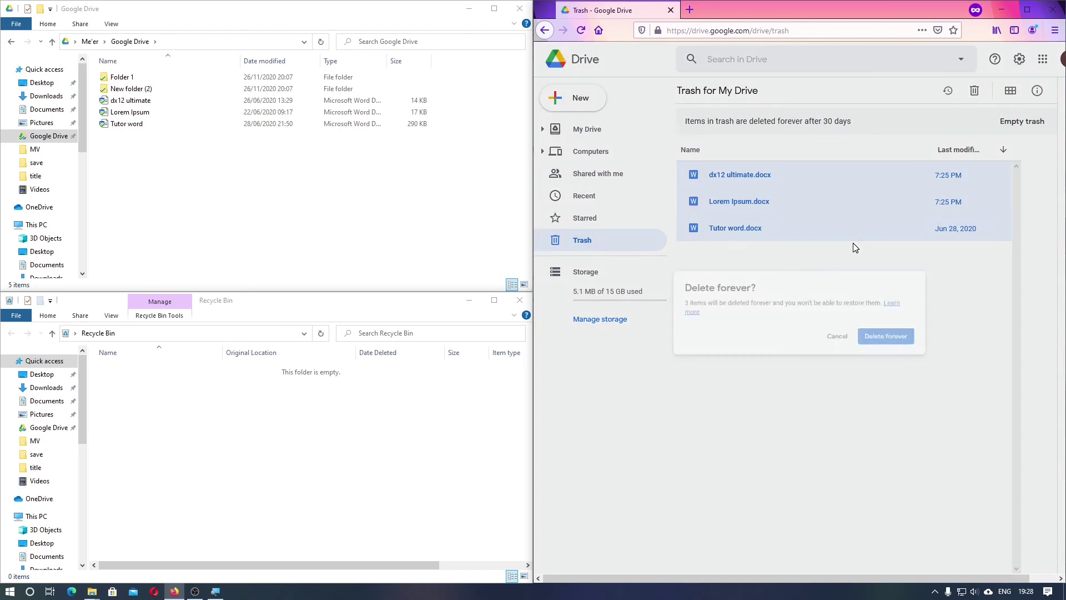
key("Return")
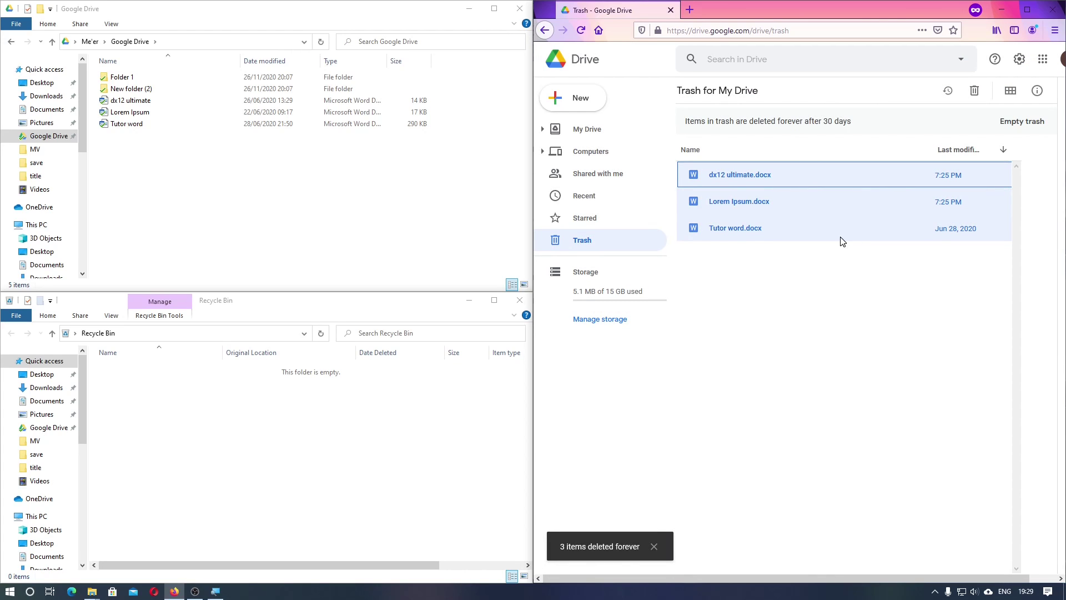
left_click(587, 129)
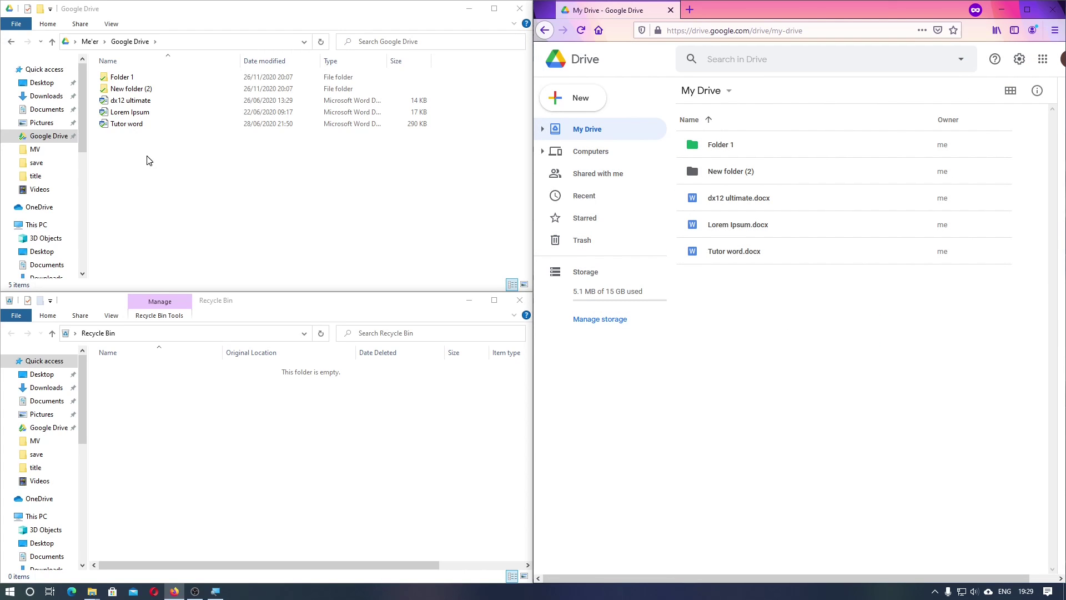
Step: Move dx12 ultimate, Lorem Ipsum and Tutor word into New folder (2) in the local Google Drive folder, and check the sync activity
left_click_drag(148, 155, 207, 88)
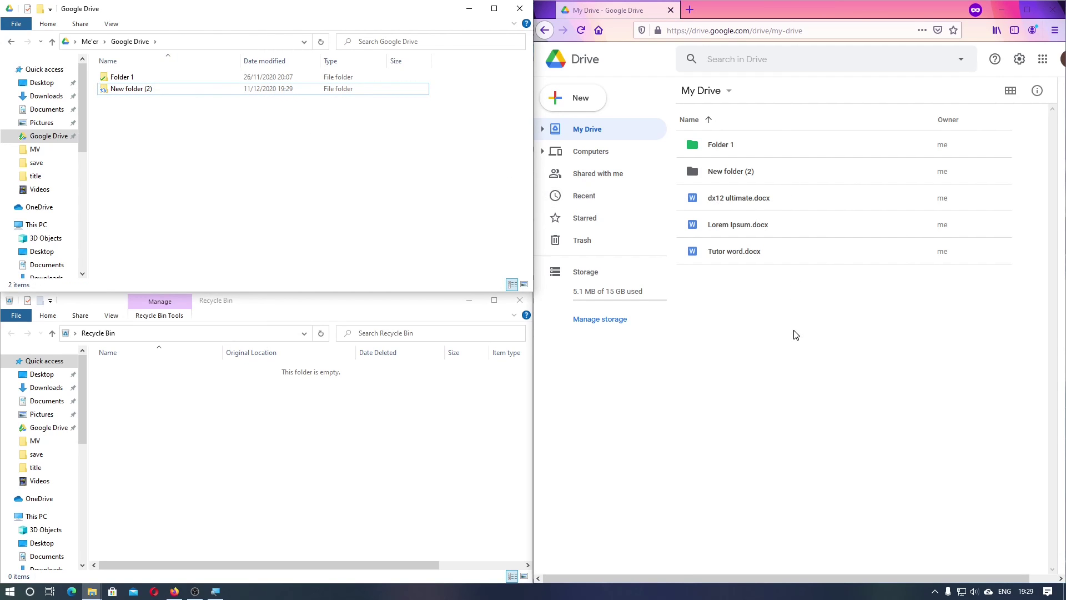
left_click(988, 591)
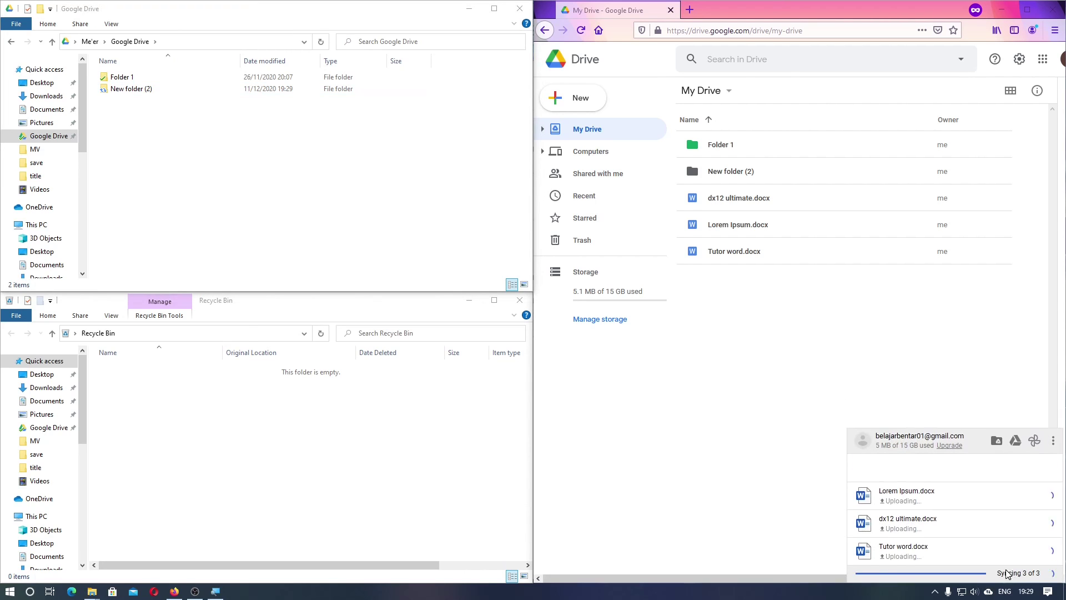
left_click(738, 318)
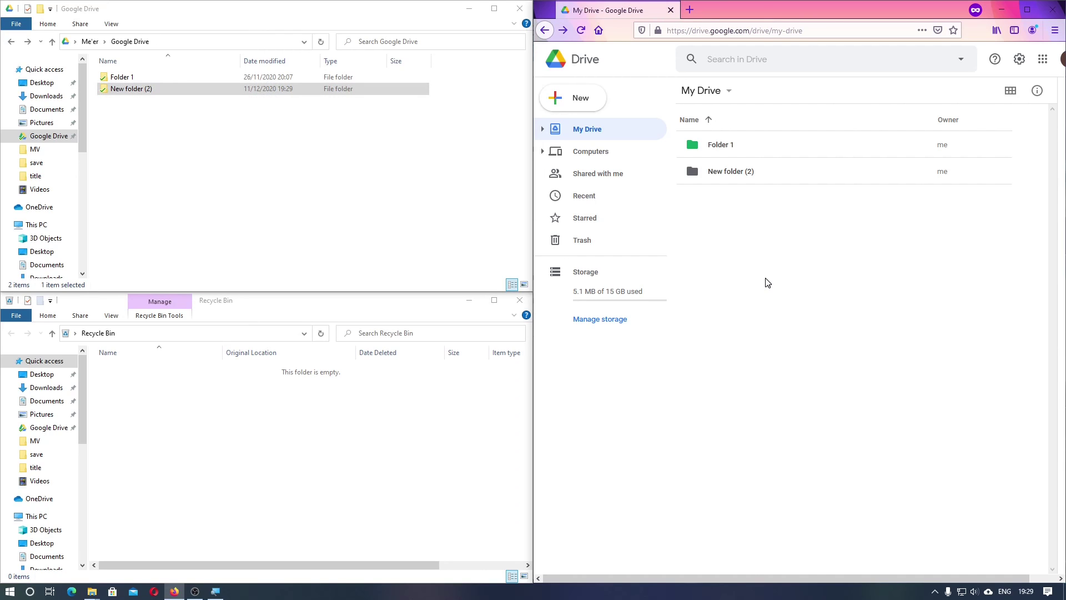
Step: Open New folder (2) in both web My Drive and the local Google Drive folder to compare their contents
left_click(746, 173)
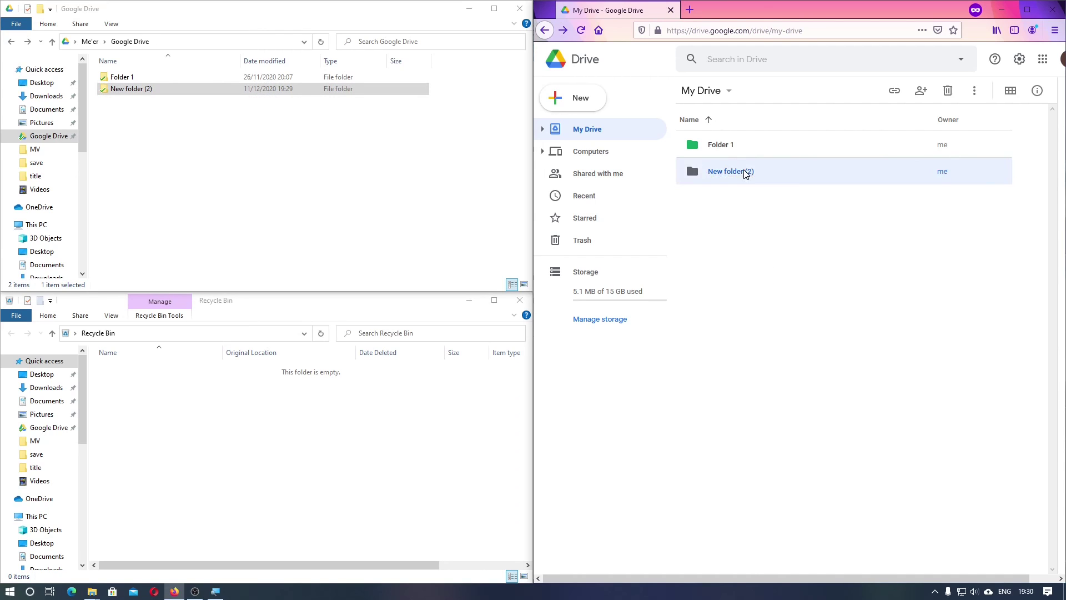
double_click(745, 173)
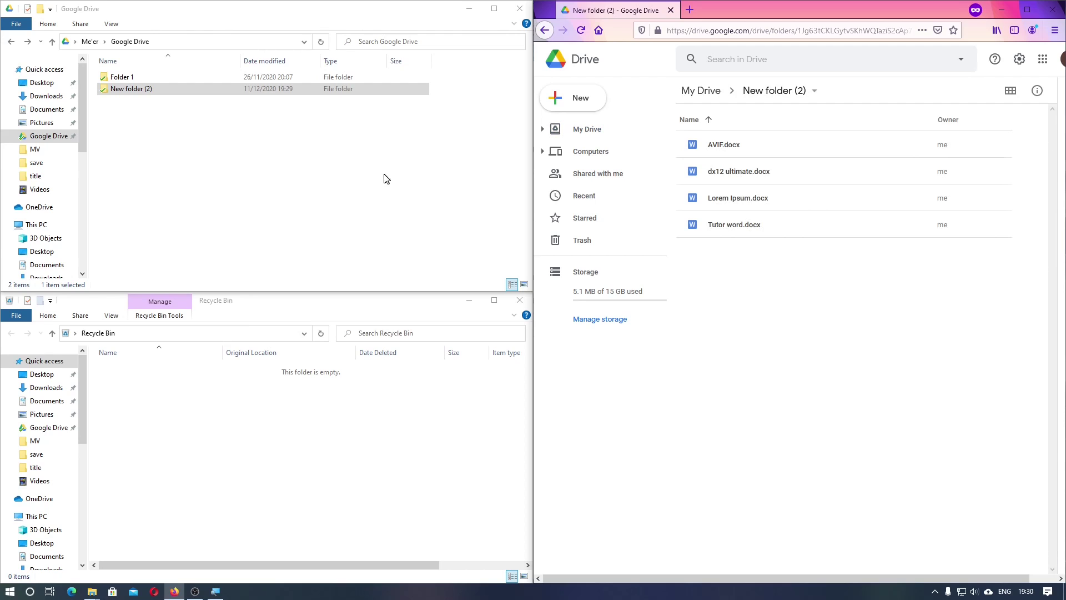
double_click(200, 91)
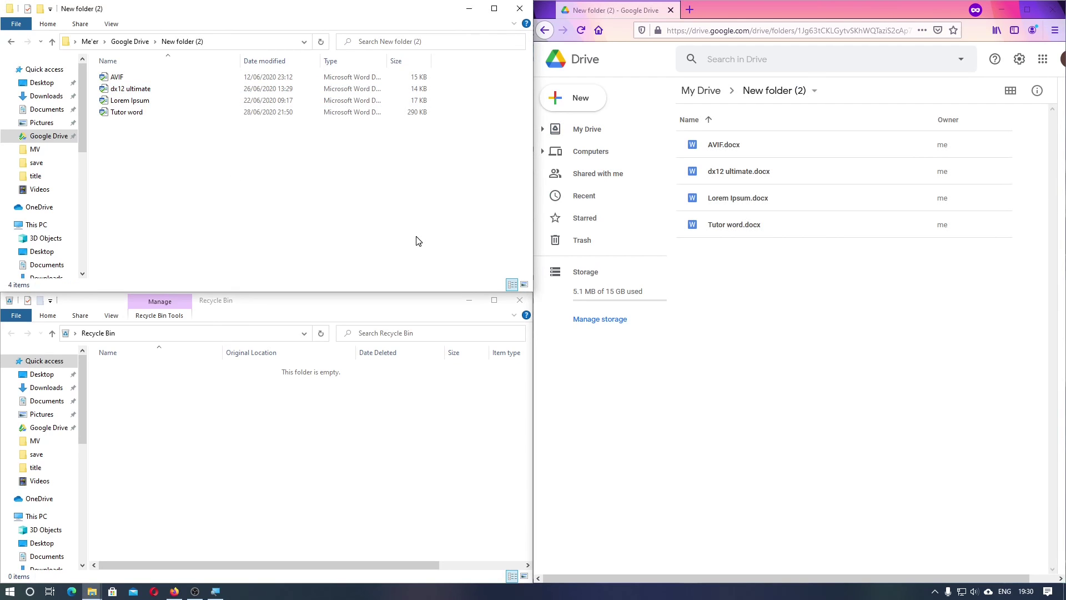